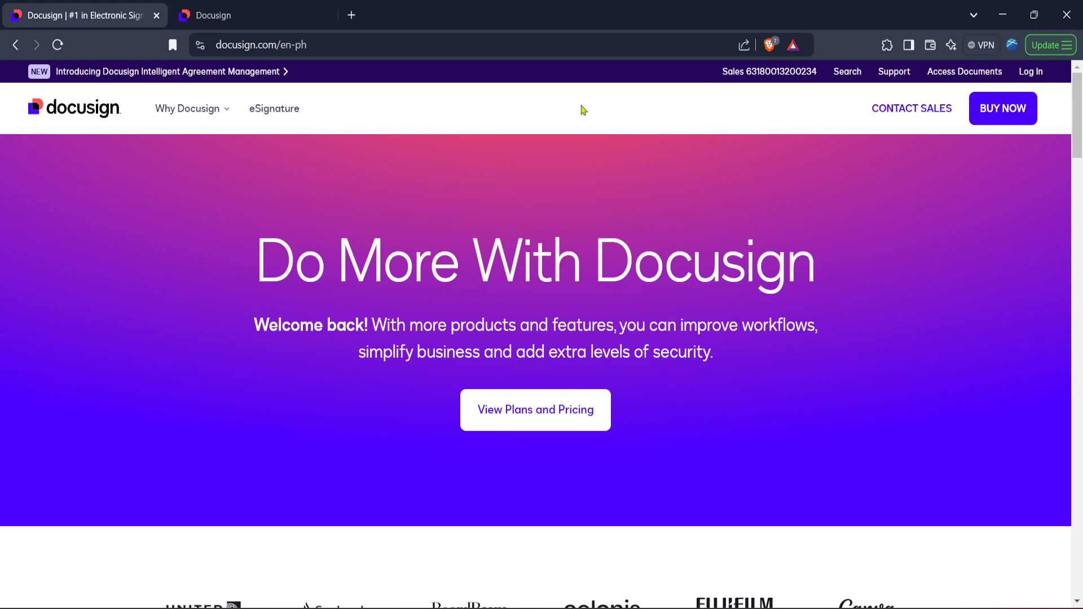
- Switch to the DocuSign eSignature home page showing the starter templates
{"action": "left_click", "coordinate": [213, 15]}
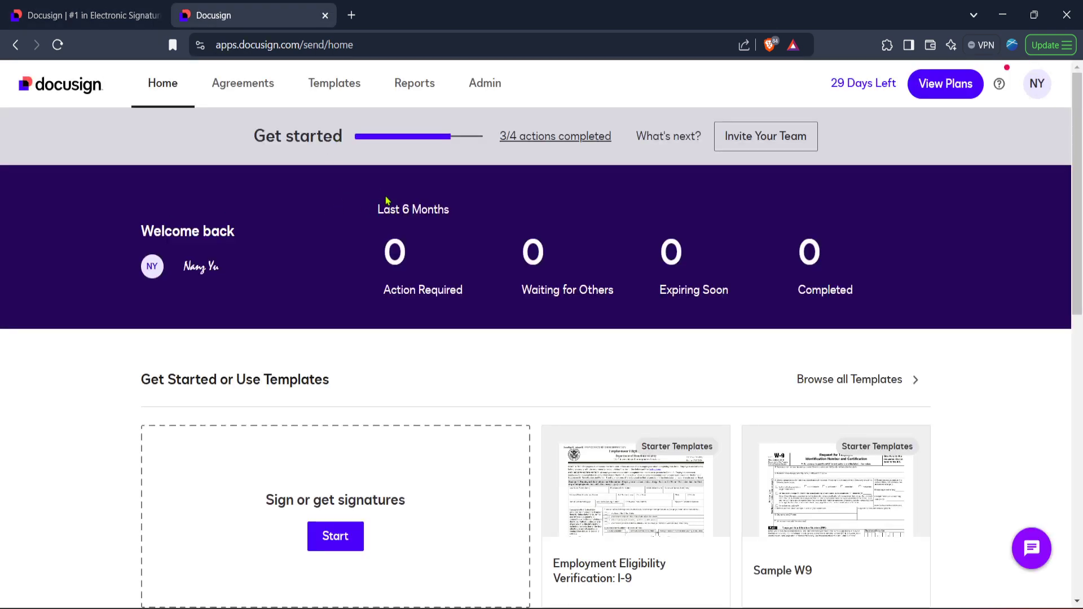
{"action": "scroll", "coordinate": [423, 208], "scroll_direction": "down", "scroll_amount": 2}
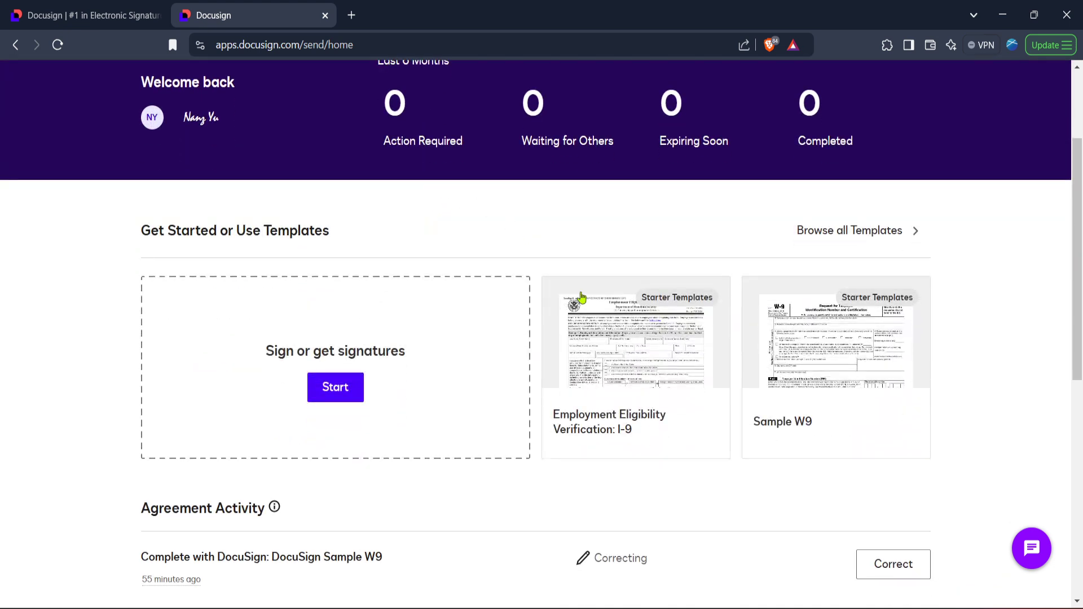
- Start a new envelope from the Employment Eligibility Verification: I-9 starter template
{"action": "left_click", "coordinate": [611, 336]}
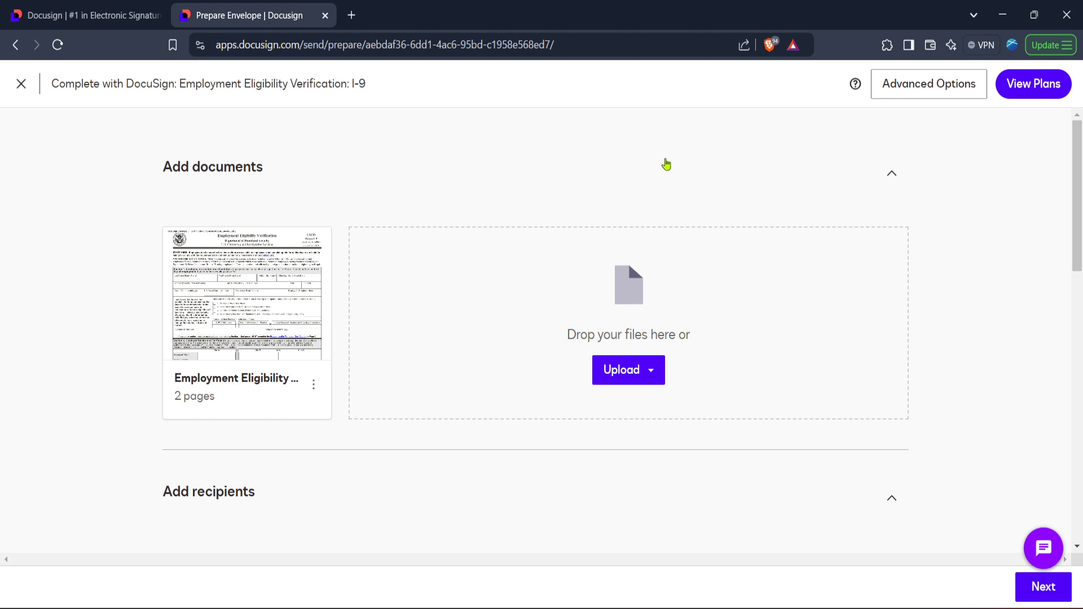
{"action": "scroll", "coordinate": [675, 159], "scroll_direction": "down", "scroll_amount": 3}
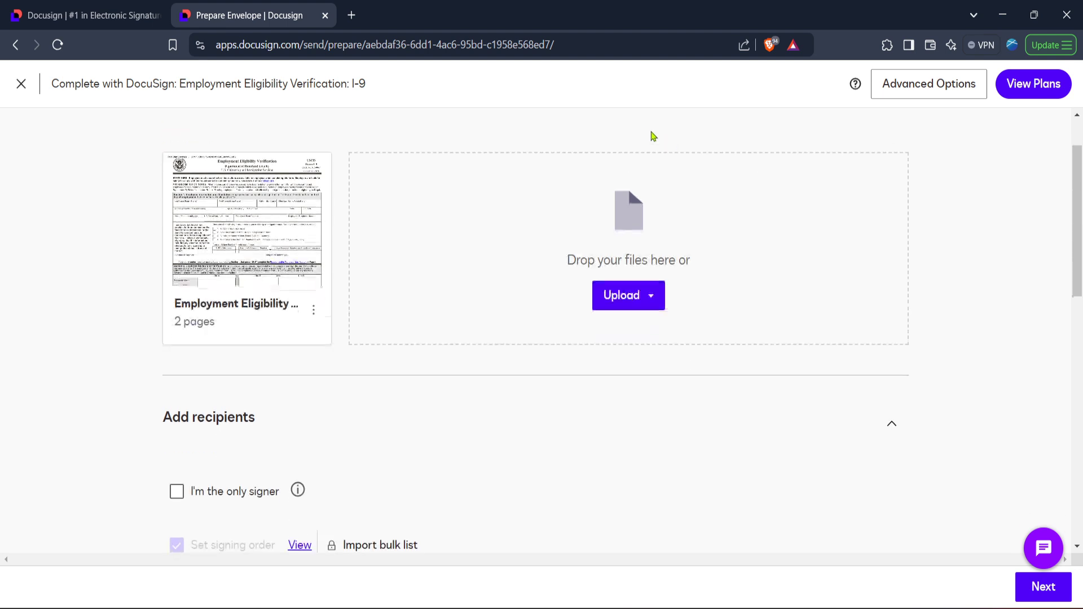
{"action": "scroll", "coordinate": [626, 127], "scroll_direction": "down", "scroll_amount": 3}
{"action": "scroll", "coordinate": [626, 125], "scroll_direction": "down", "scroll_amount": 3}
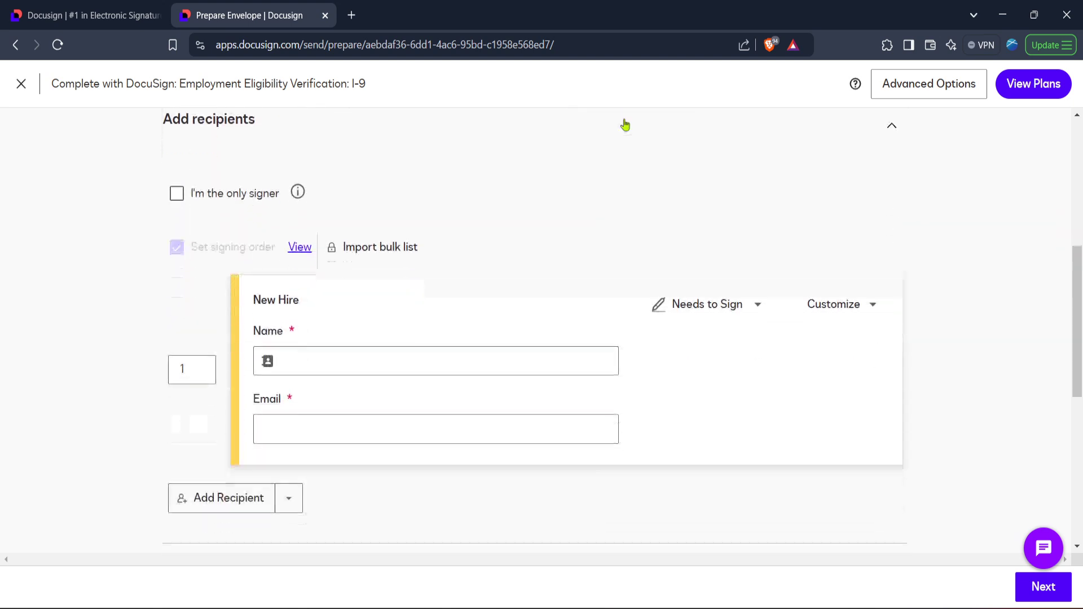
{"action": "scroll", "coordinate": [601, 182], "scroll_direction": "down", "scroll_amount": 3}
{"action": "scroll", "coordinate": [601, 182], "scroll_direction": "down", "scroll_amount": 2}
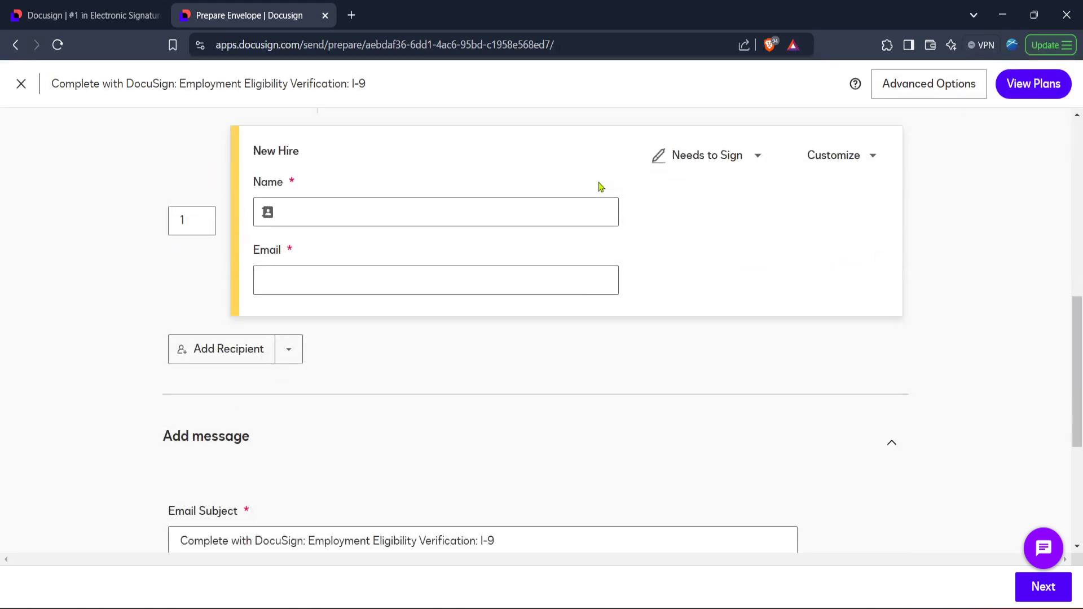
{"action": "scroll", "coordinate": [601, 182], "scroll_direction": "up", "scroll_amount": 5}
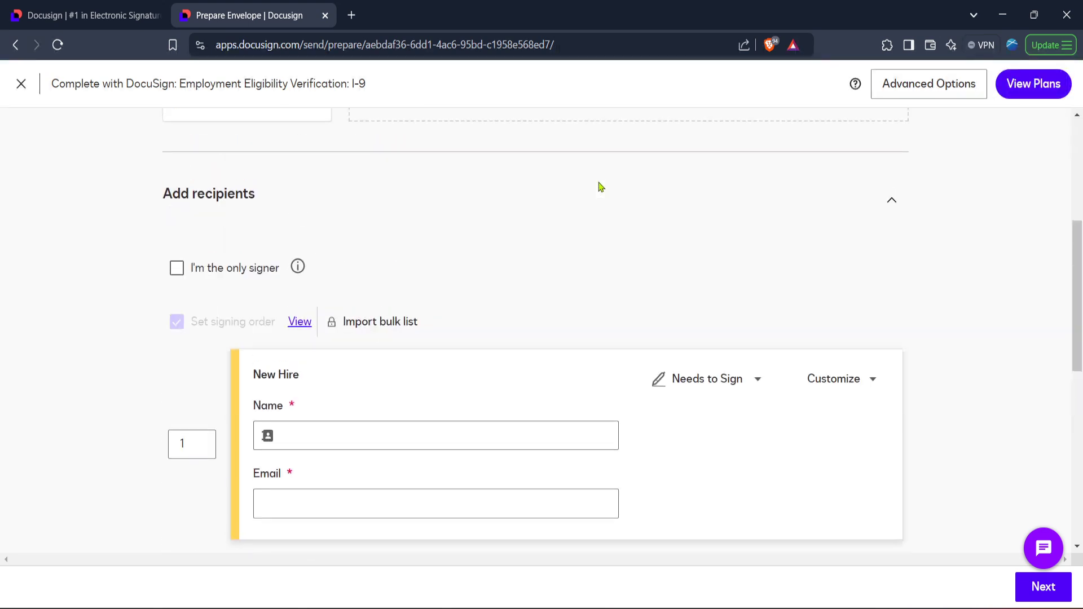
{"action": "left_click", "coordinate": [380, 324]}
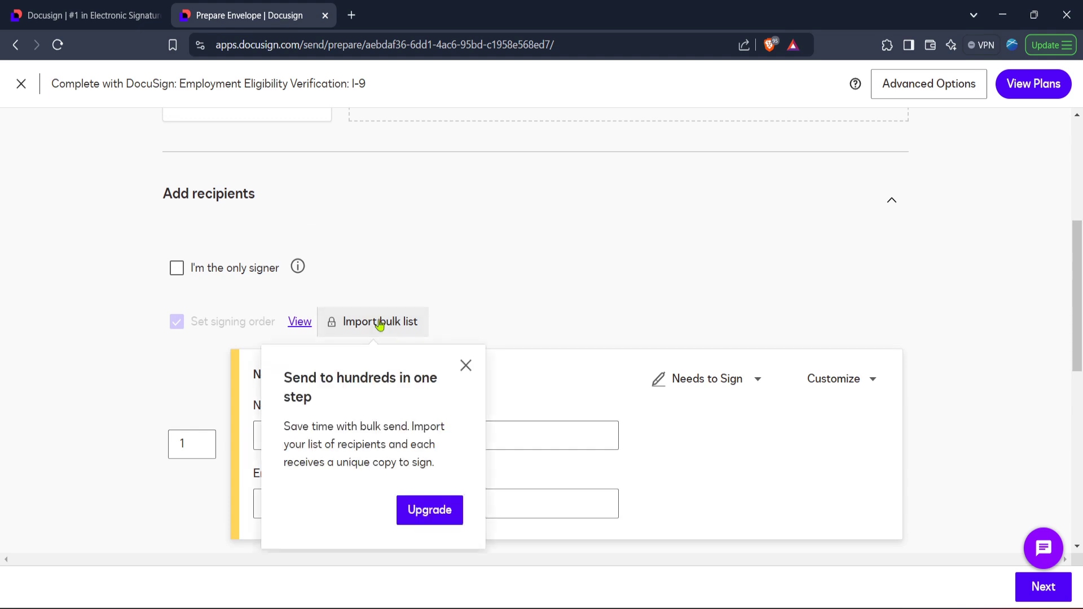
{"action": "left_click", "coordinate": [431, 510]}
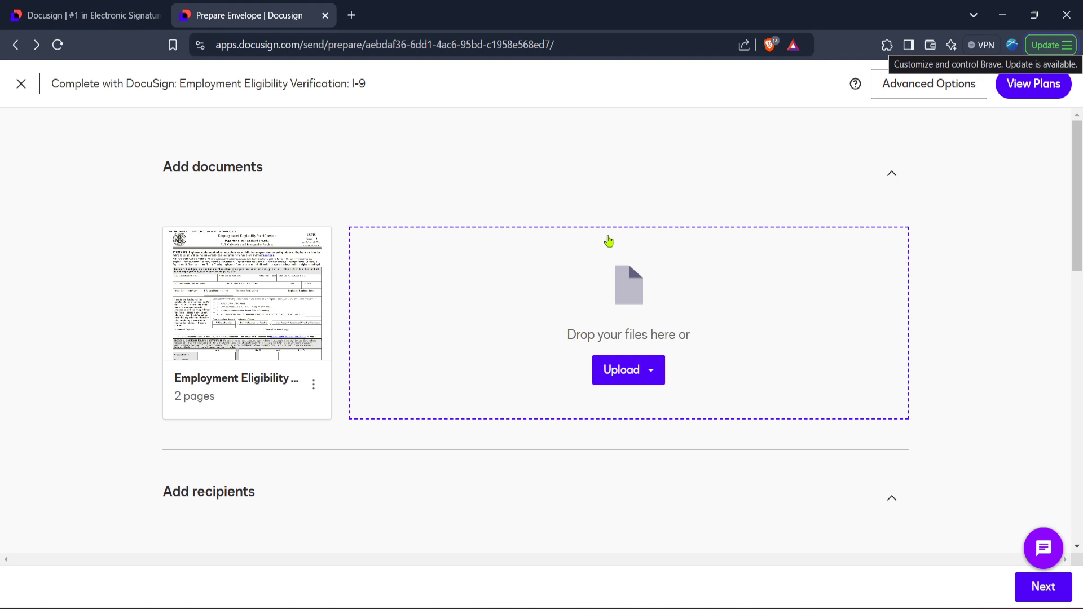
{"action": "scroll", "coordinate": [608, 242], "scroll_direction": "down", "scroll_amount": 5}
{"action": "scroll", "coordinate": [608, 242], "scroll_direction": "down", "scroll_amount": 5}
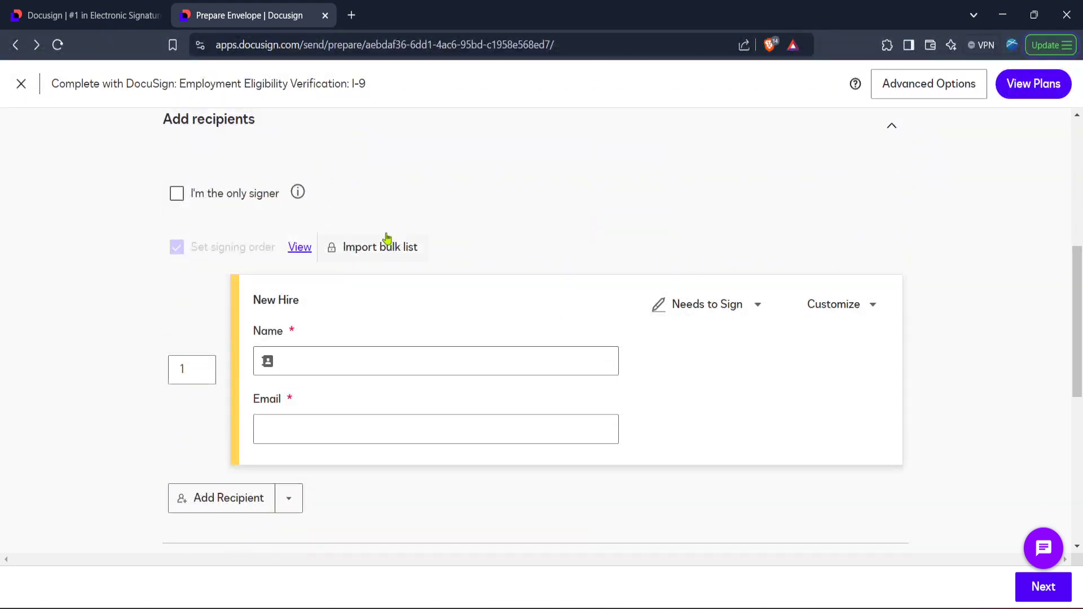